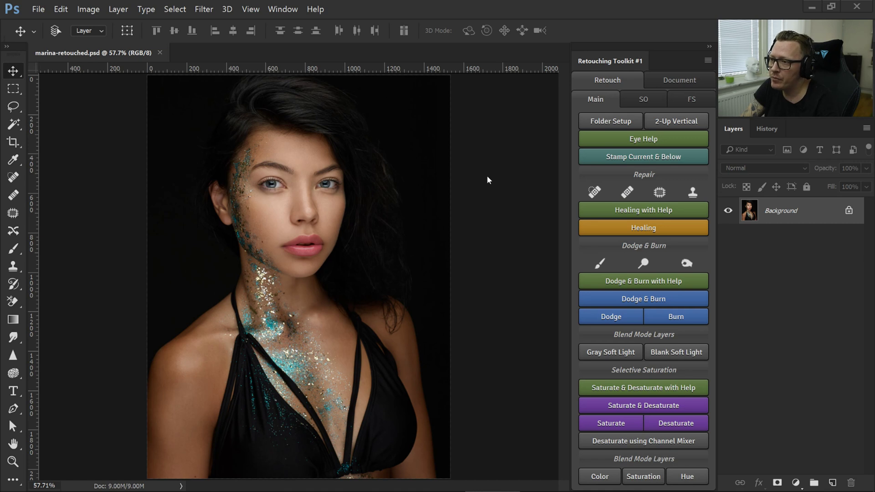
# - Build the Markup, Color Grading, Color Corrections, Selective Saturation, Dodge & Burn and Healing groups with Folder Setup, checking History
pyautogui.click(620, 121)
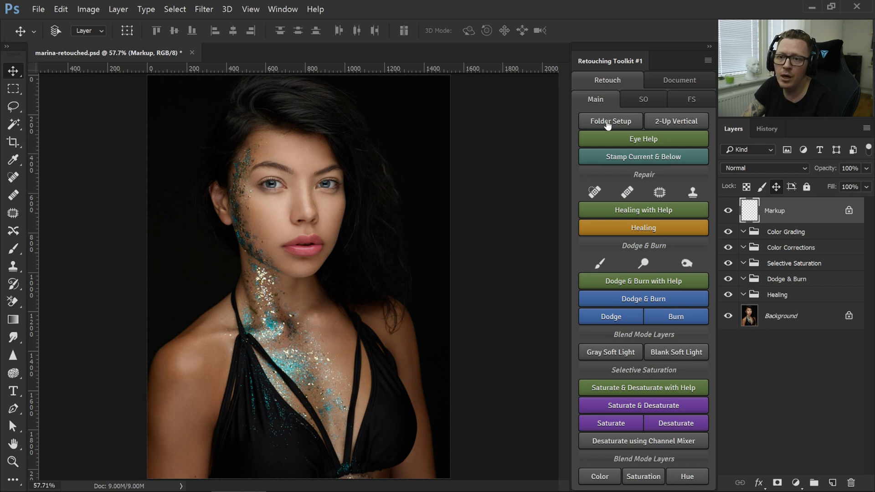
pyautogui.click(769, 129)
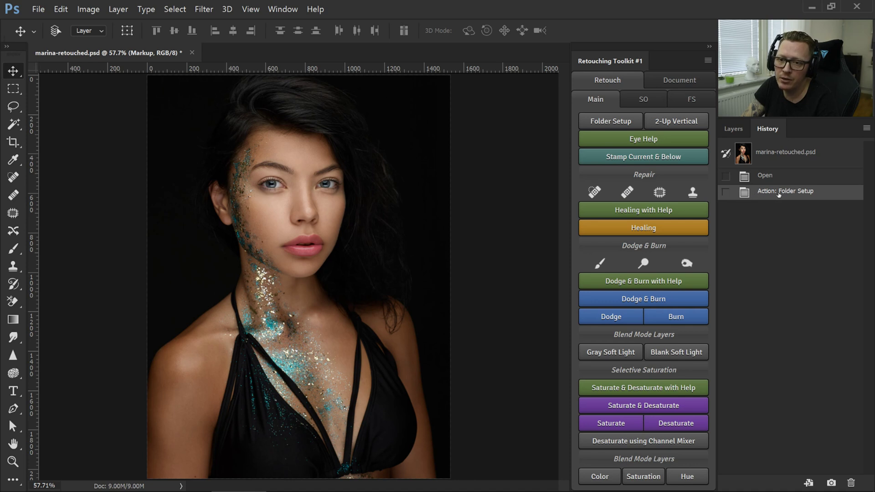
pyautogui.click(733, 130)
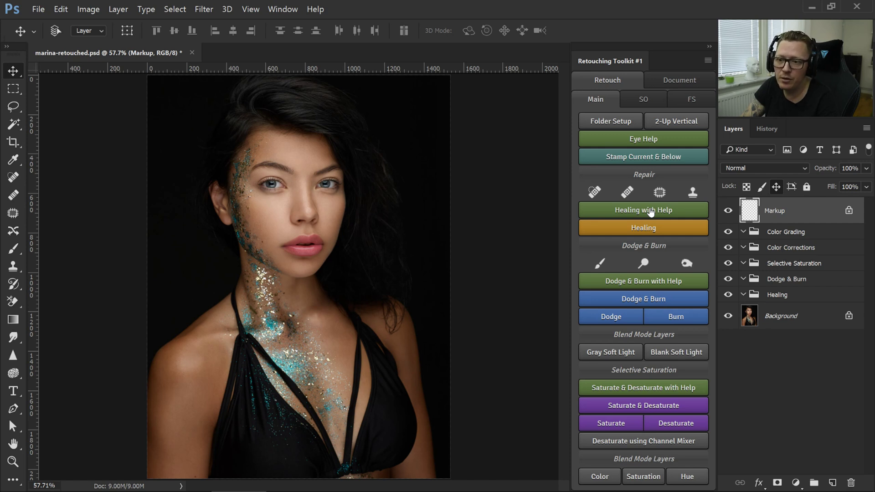
# - Add two Healing layers and a hidden Help subgroup inside the Healing group
pyautogui.click(795, 231)
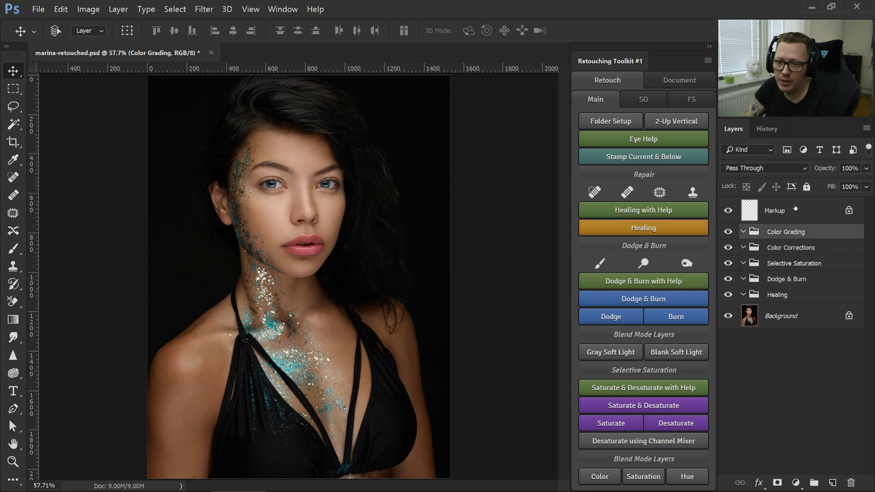
pyautogui.click(781, 246)
pyautogui.click(788, 212)
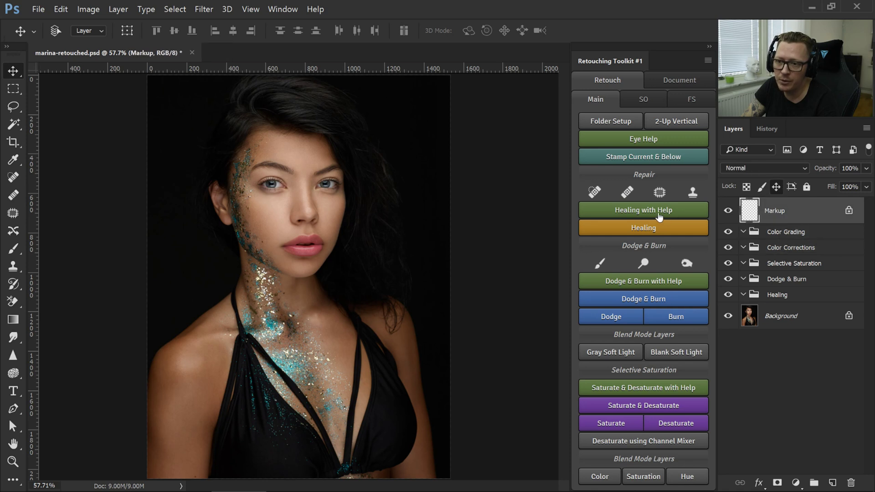
pyautogui.click(620, 212)
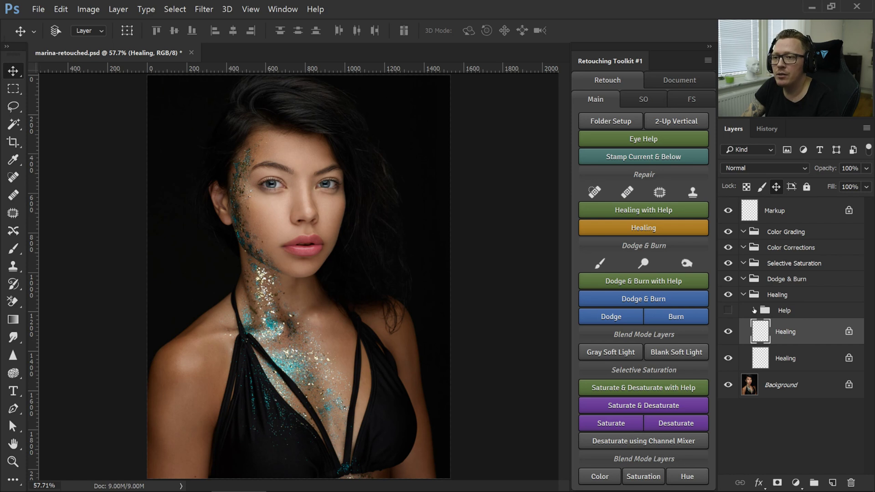
# - Add an Eye Help (QC) group on top, collapsed and hidden
pyautogui.click(677, 139)
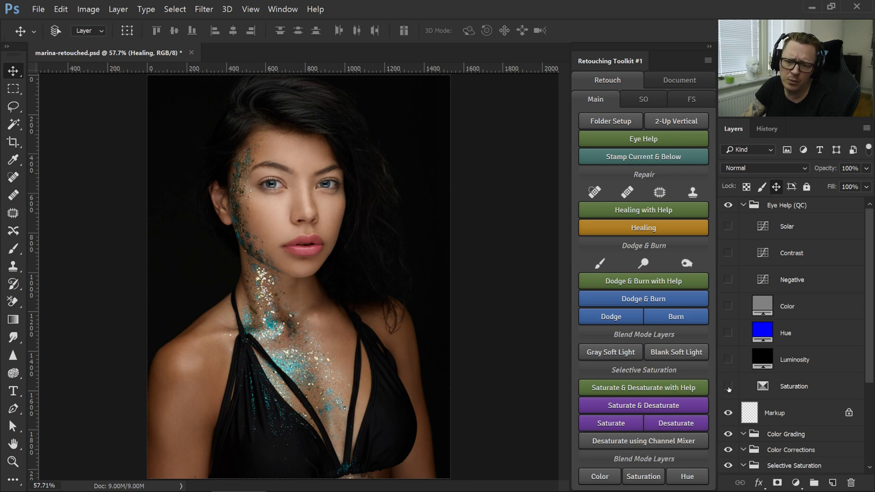
pyautogui.click(743, 205)
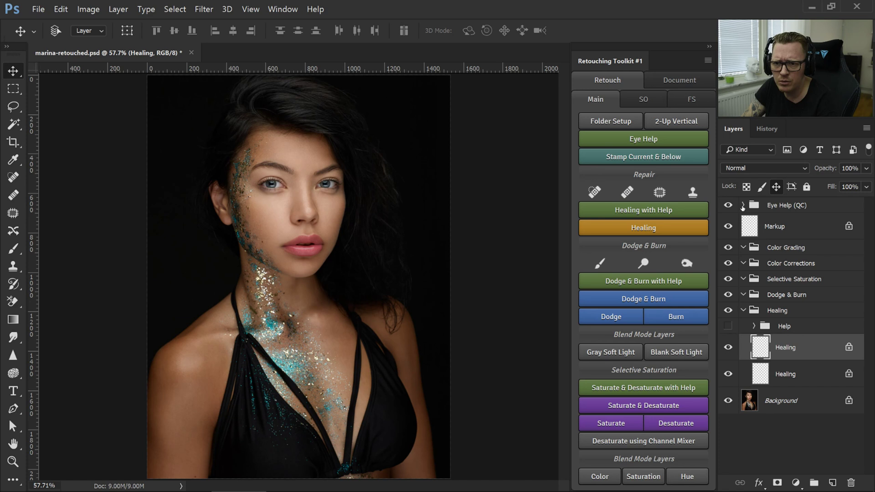
pyautogui.click(727, 205)
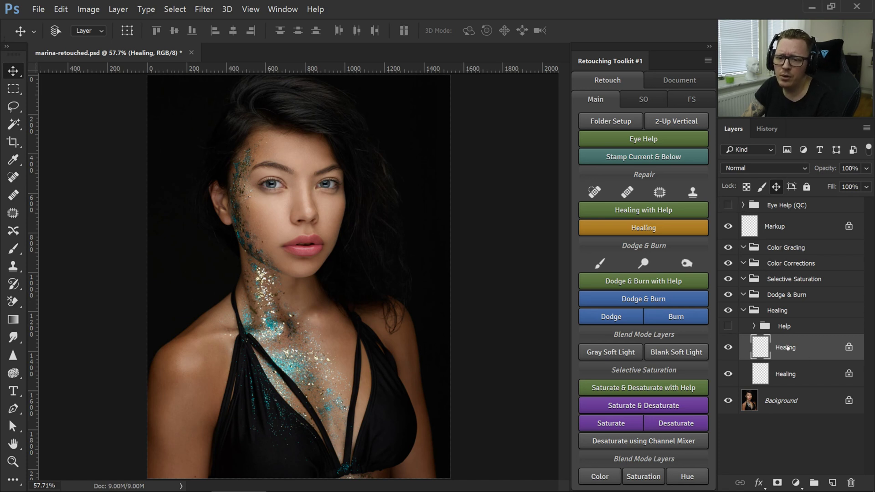
pyautogui.click(797, 327)
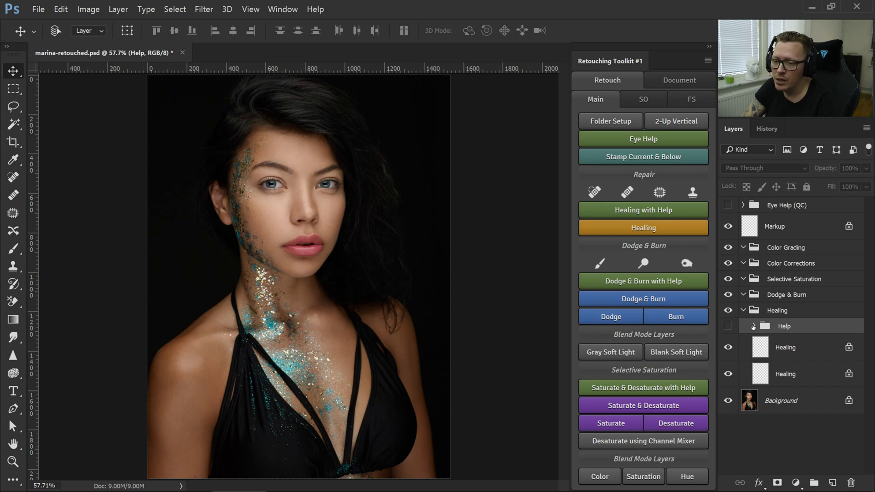
# - Inside the Healing Help subgroup, hide Skin Help and show Solar, then hide the subgroup again
pyautogui.click(728, 326)
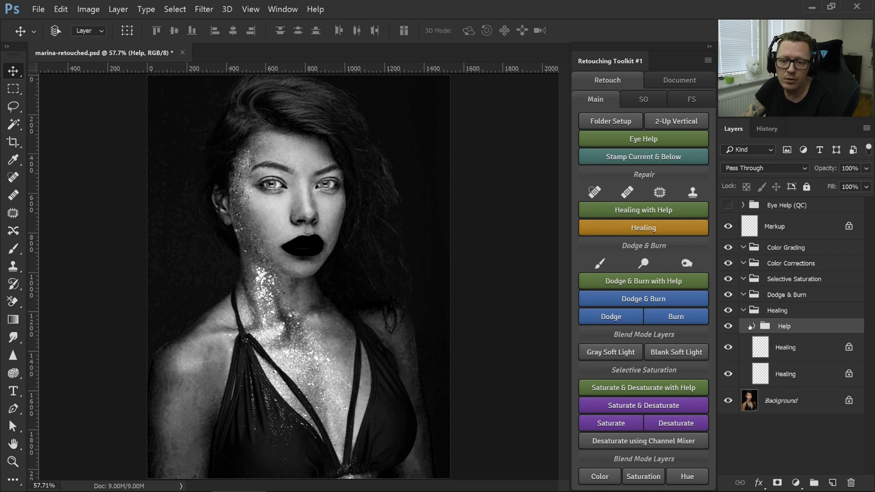
pyautogui.click(754, 326)
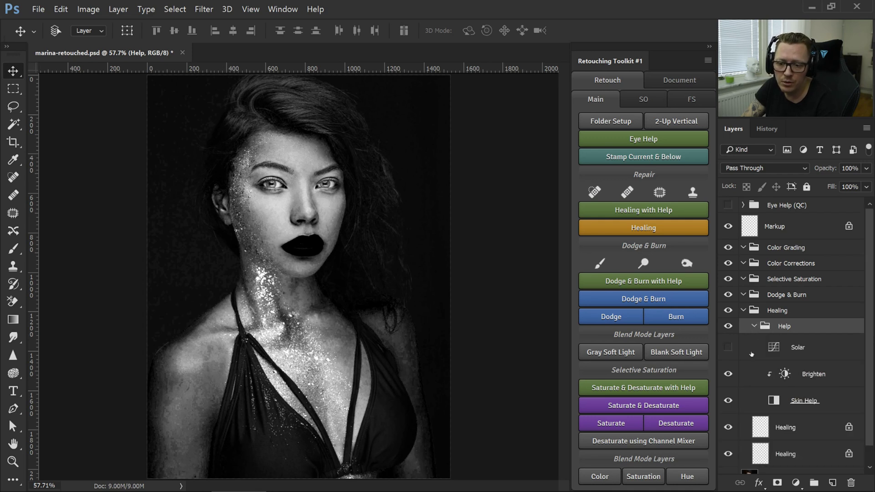
pyautogui.click(727, 400)
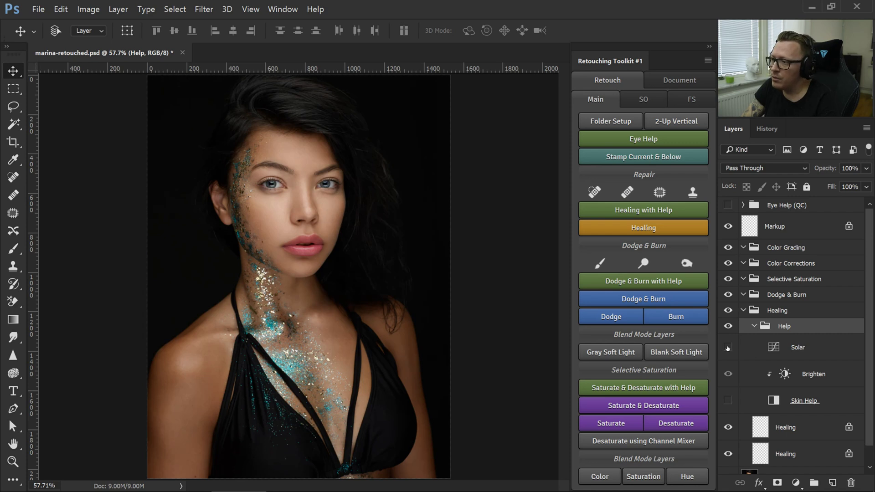
pyautogui.click(728, 348)
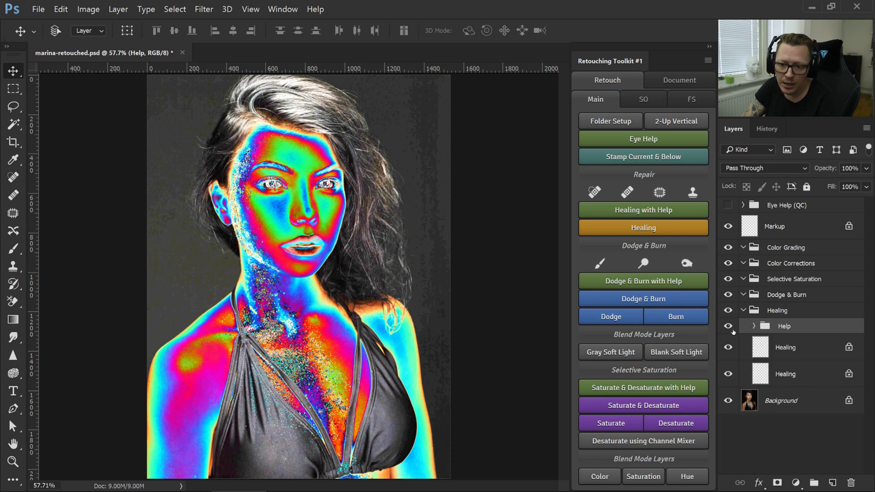
pyautogui.click(730, 328)
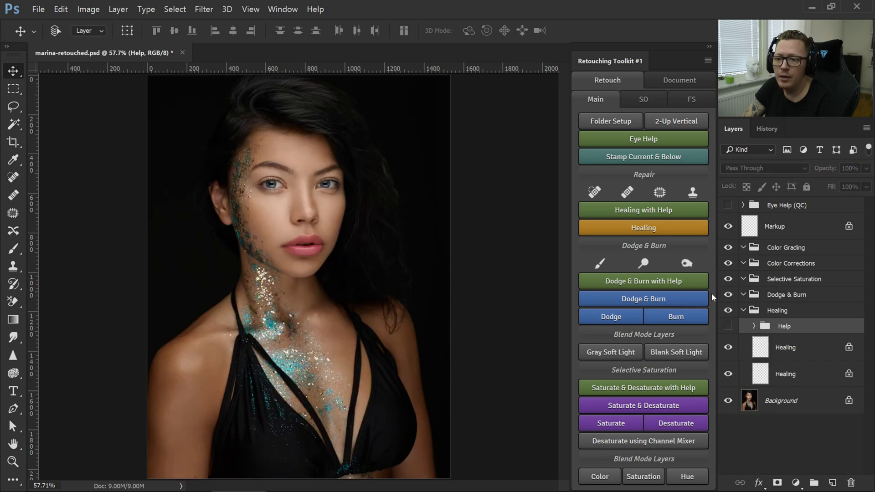
# - Add four extra Healing layers inside Healing, two above Markup, and a new top Healing group
pyautogui.click(810, 280)
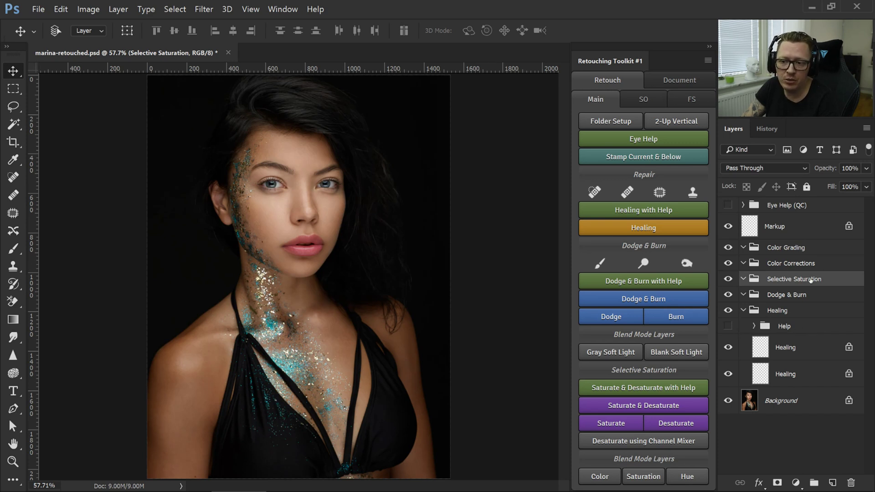
pyautogui.click(653, 231)
pyautogui.click(652, 232)
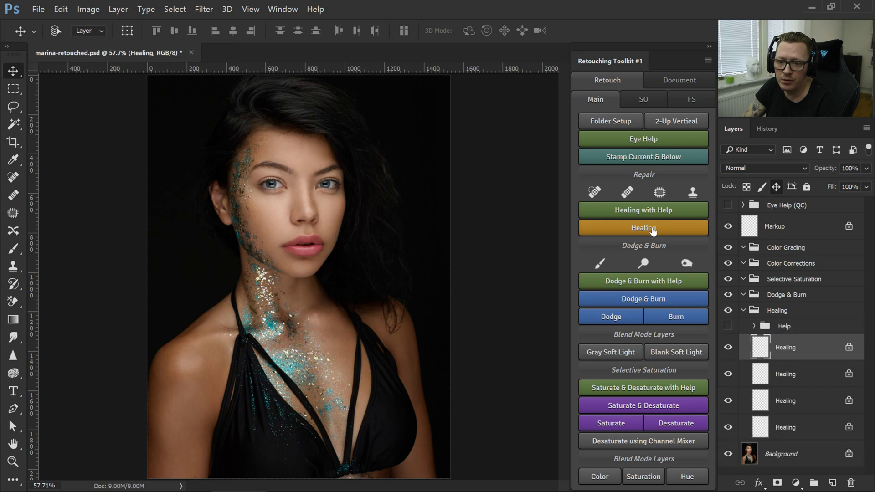
pyautogui.click(652, 231)
pyautogui.click(652, 230)
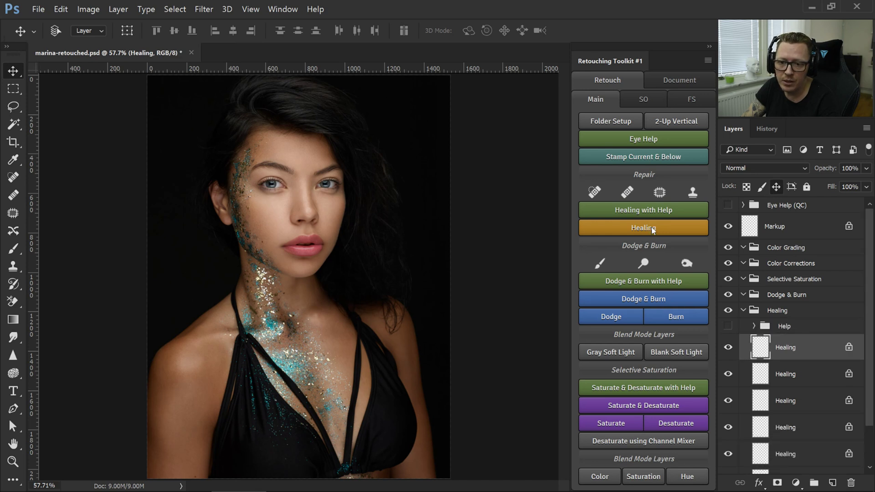
pyautogui.click(785, 227)
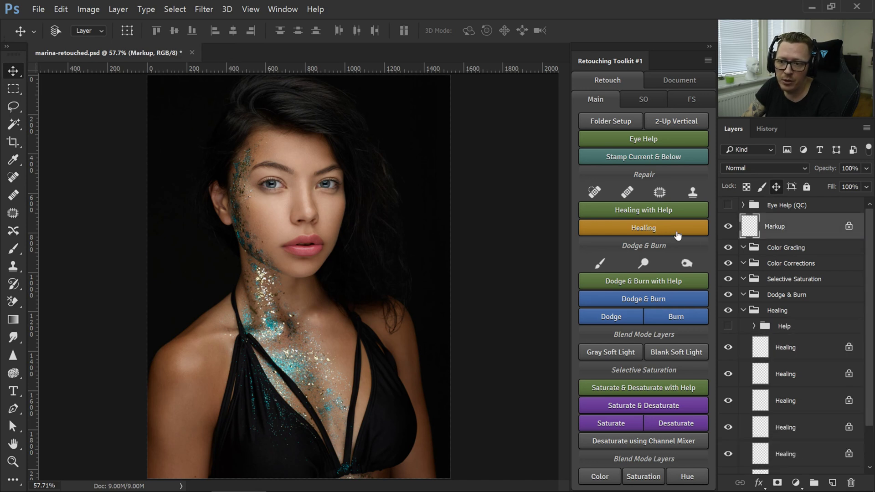
pyautogui.click(649, 226)
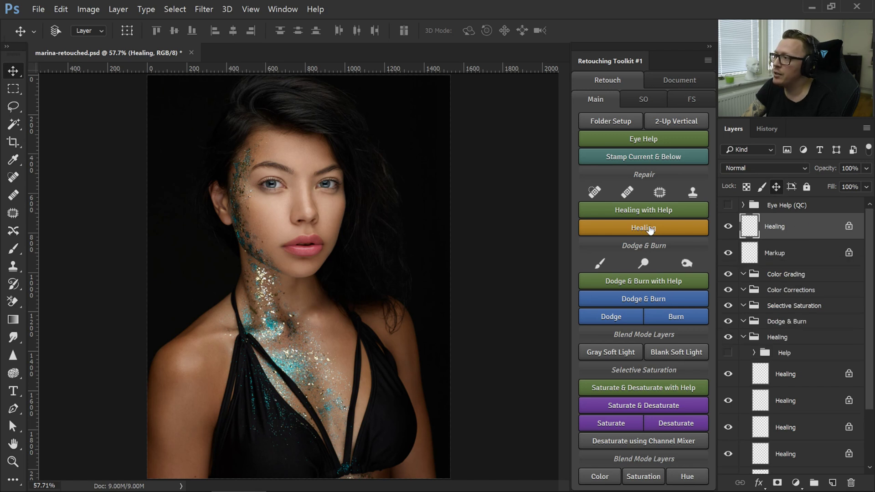
pyautogui.click(650, 229)
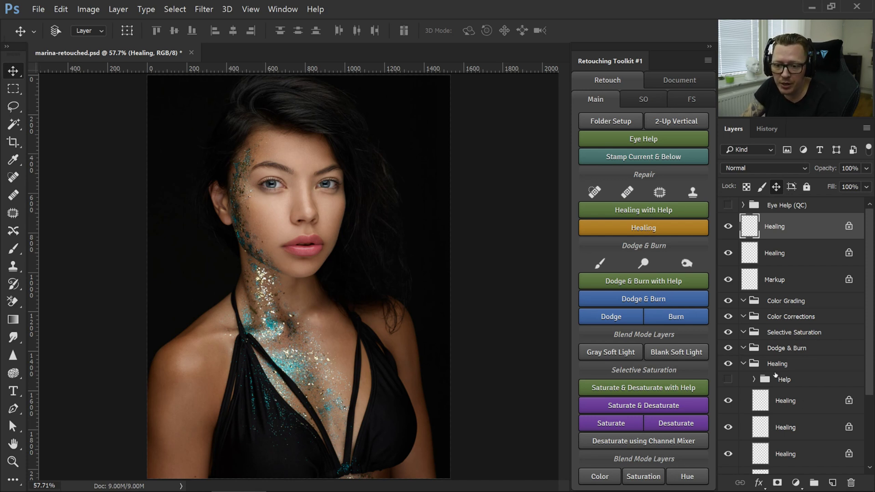
pyautogui.click(644, 210)
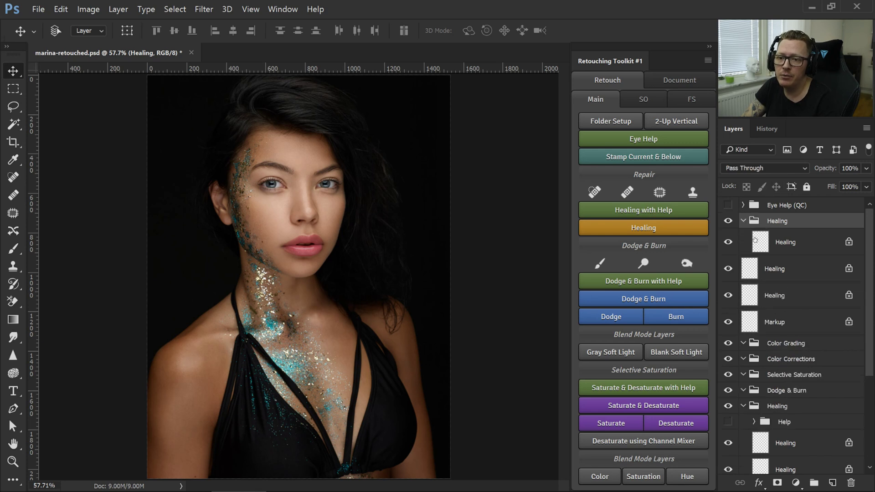
# - Delete the extra top Healing layers and drag the Markup layer to the trash
pyautogui.click(773, 222)
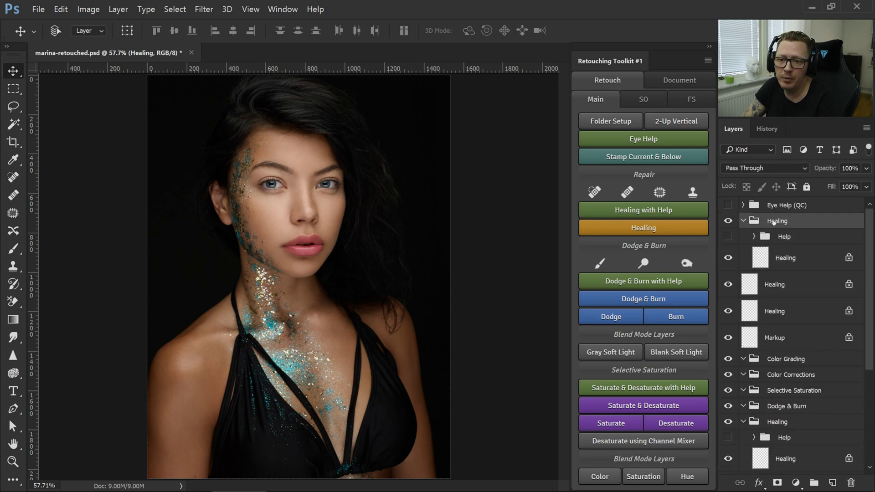
pyautogui.click(744, 221)
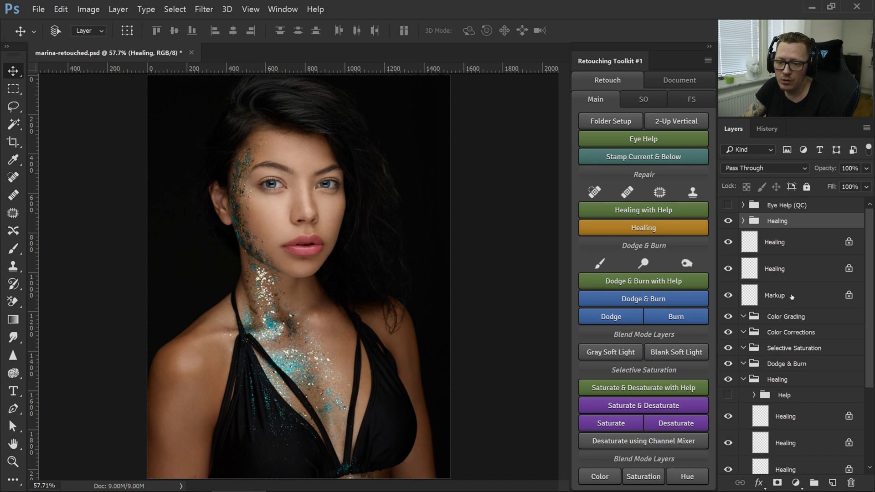
pyautogui.keyDown('shift'); pyautogui.click(795, 270); pyautogui.keyUp('shift')
pyautogui.moveTo(795, 270)
pyautogui.mouseDown()
pyautogui.moveTo(797, 378)
pyautogui.moveTo(820, 447)
pyautogui.moveTo(850, 483)
pyautogui.mouseUp()
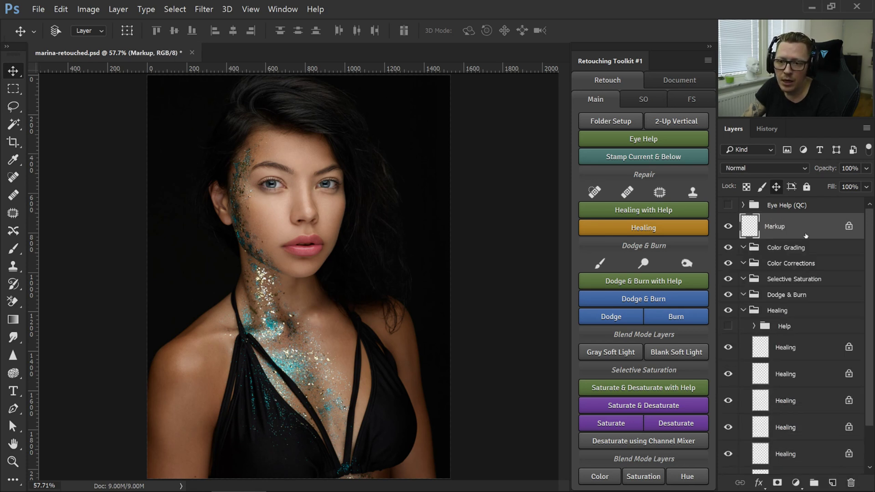
pyautogui.moveTo(807, 229); pyautogui.dragTo(850, 483)
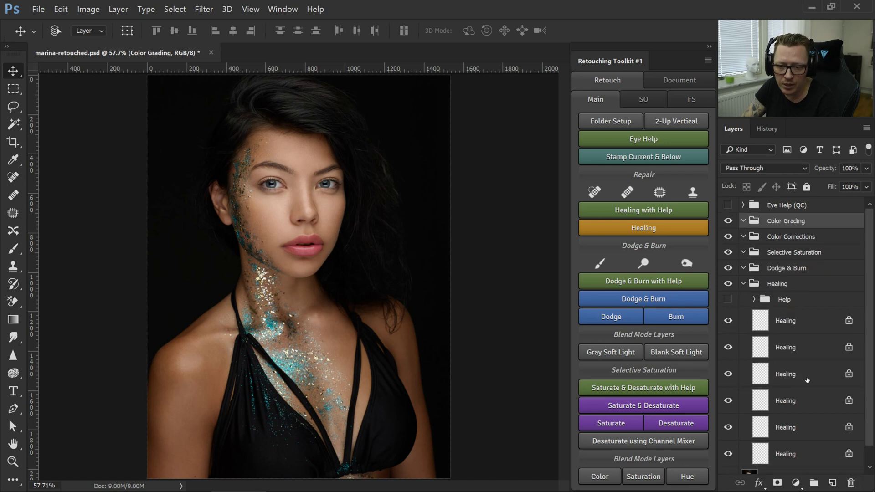
# - Fill Dodge & Burn with a Help subgroup and masked layers alternating Dodge, Burn, Dodge, Burn, Dodge
pyautogui.scroll(-1, 800, 327)
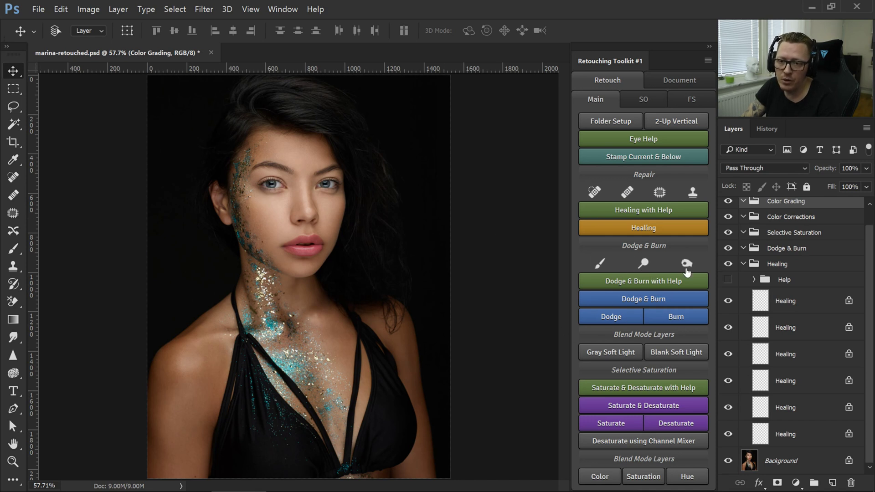
pyautogui.click(805, 435)
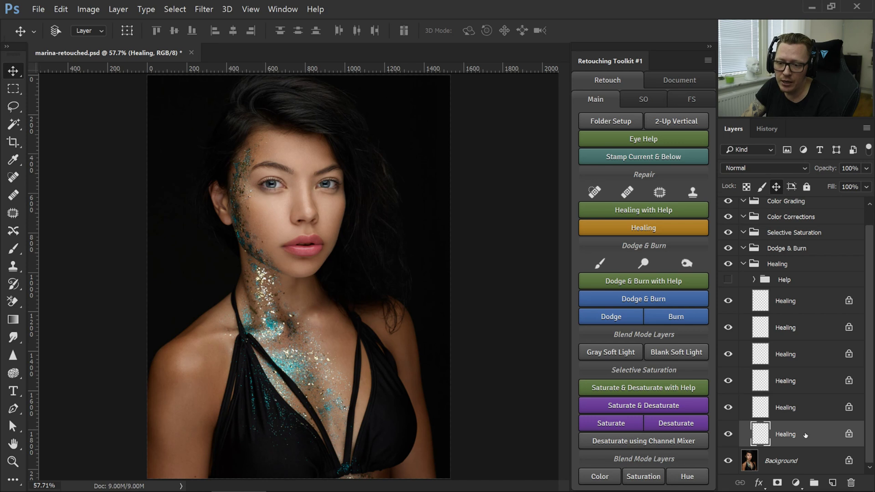
pyautogui.click(643, 283)
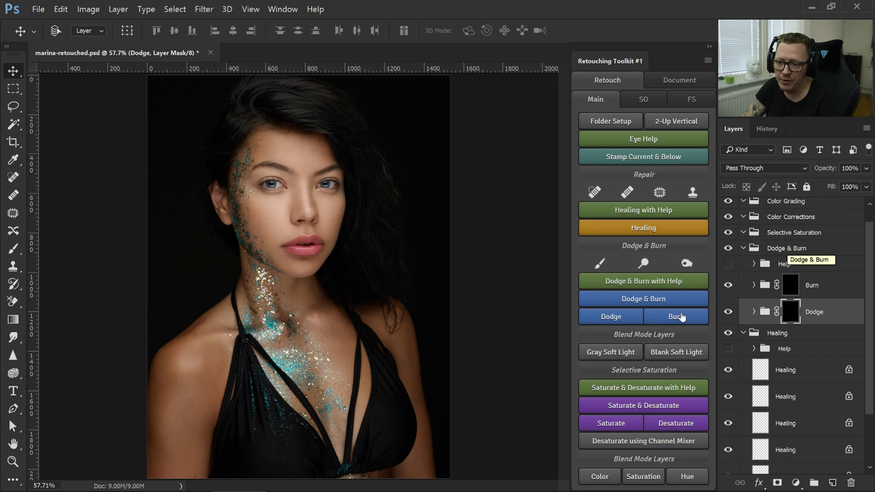
pyautogui.click(604, 318)
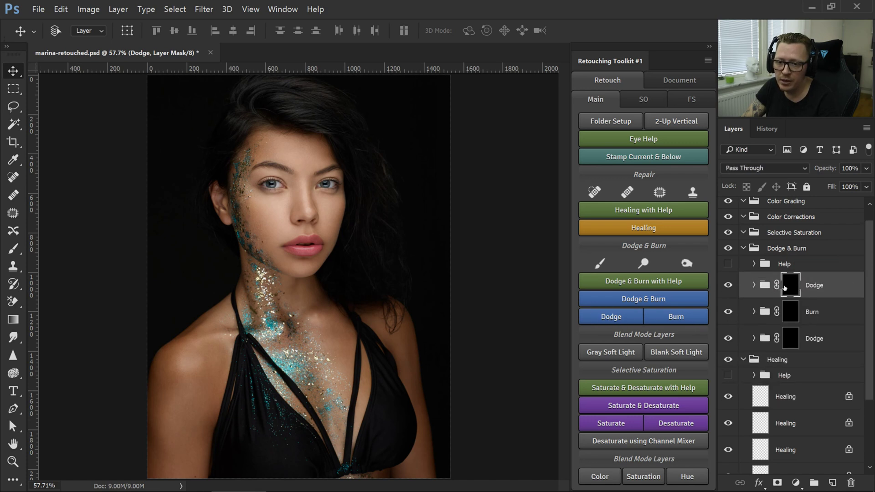
pyautogui.click(677, 315)
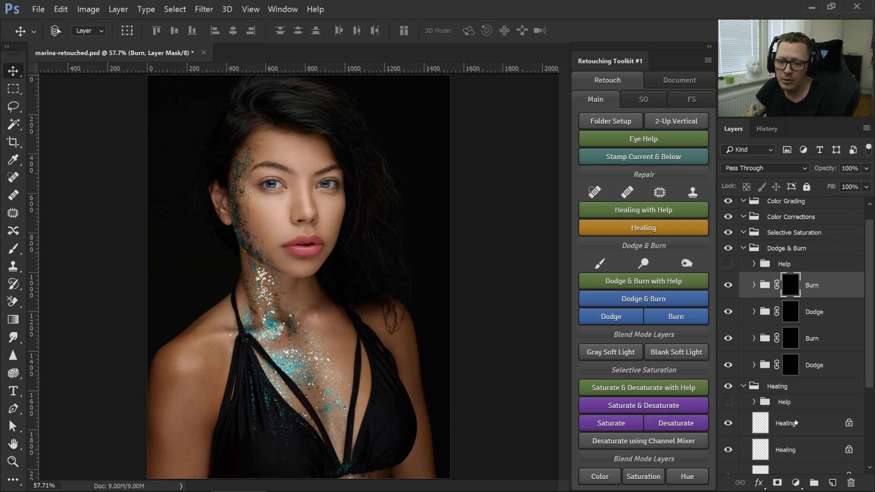
pyautogui.click(780, 218)
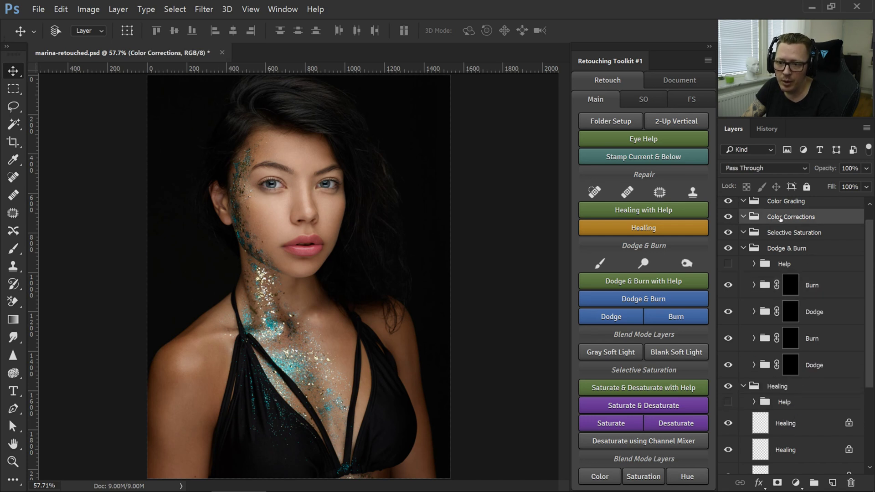
pyautogui.click(610, 317)
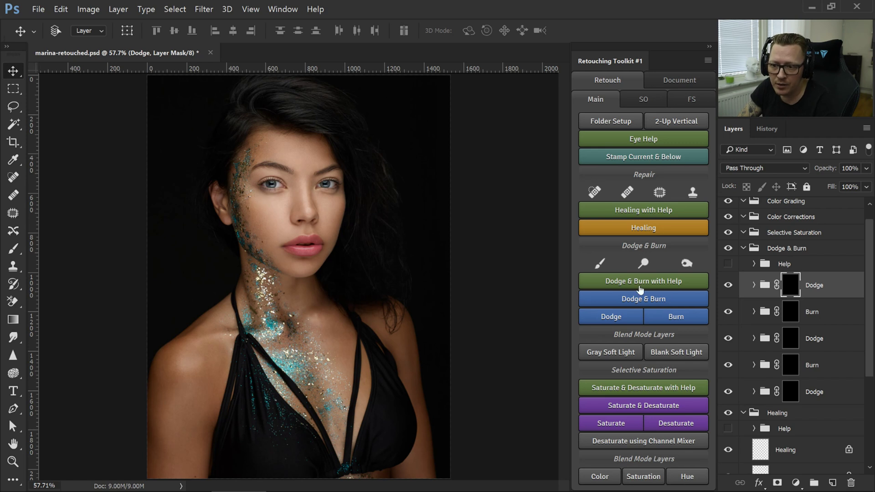
# - Show and expand the Dodge & Burn Help group, toggling the Negative layer on and off
pyautogui.click(727, 264)
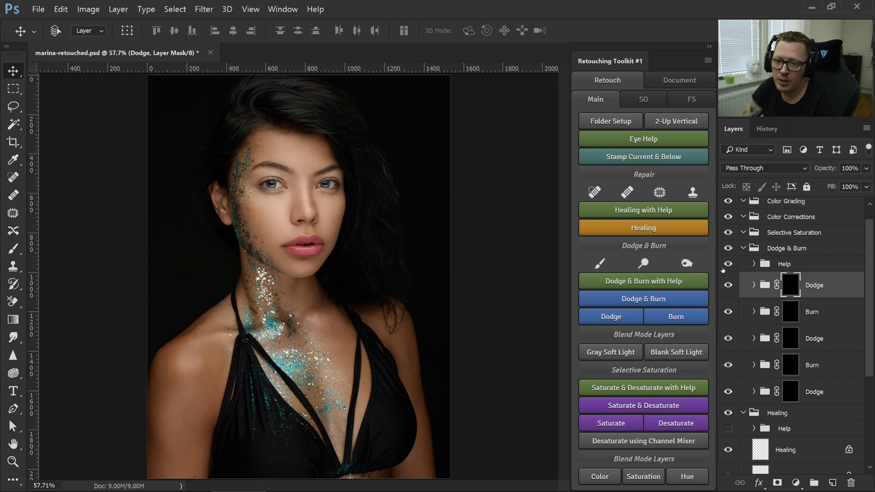
pyautogui.click(754, 264)
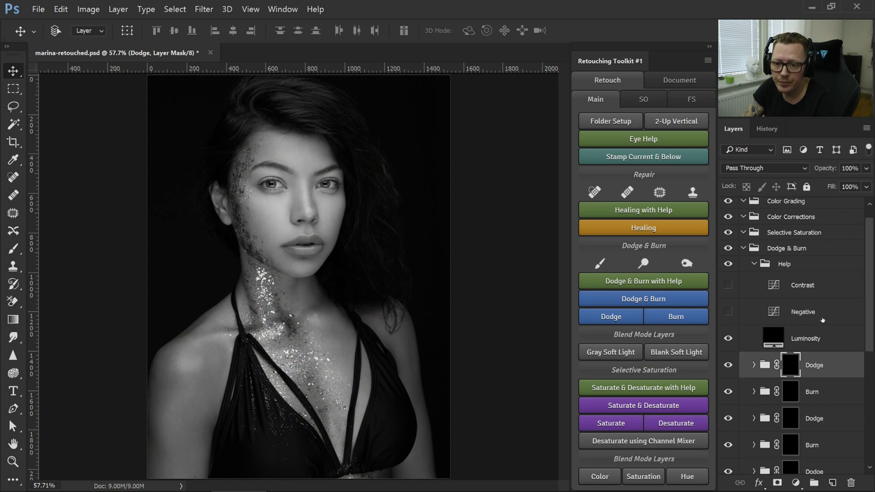
pyautogui.click(727, 311)
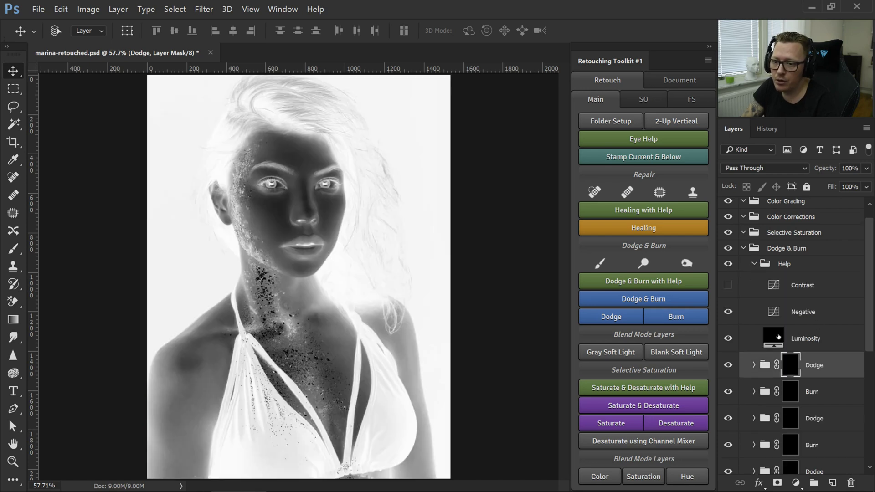
pyautogui.scroll(-3, 830, 333)
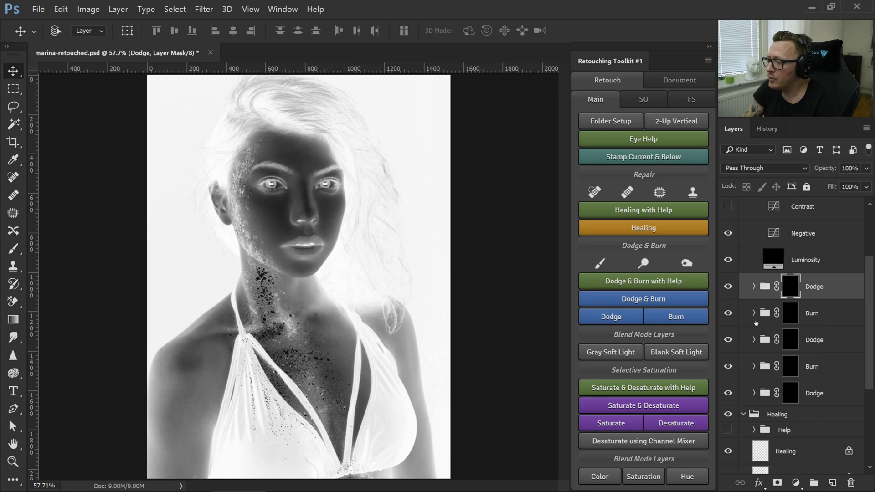
pyautogui.click(728, 232)
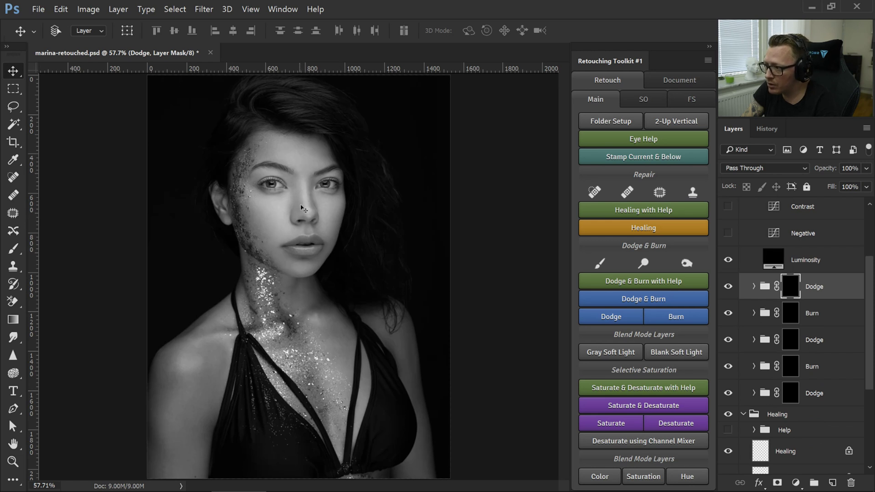
pyautogui.click(728, 233)
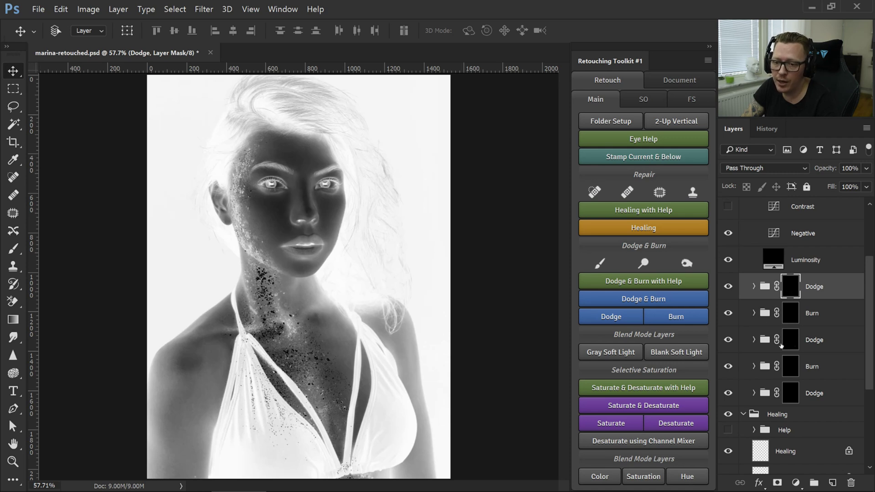
# - Target the Burn layer mask with the Brush tool and compare views by toggling Negative
pyautogui.click(790, 314)
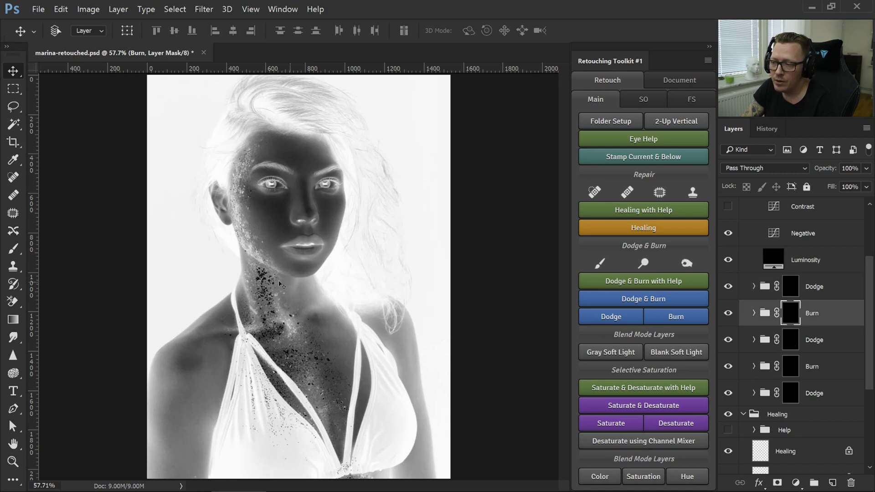
pyautogui.press('b')
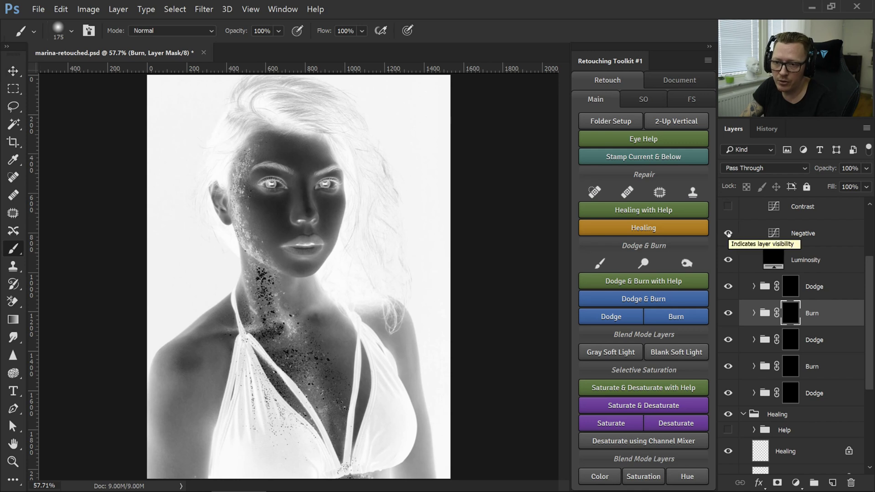
pyautogui.click(727, 233)
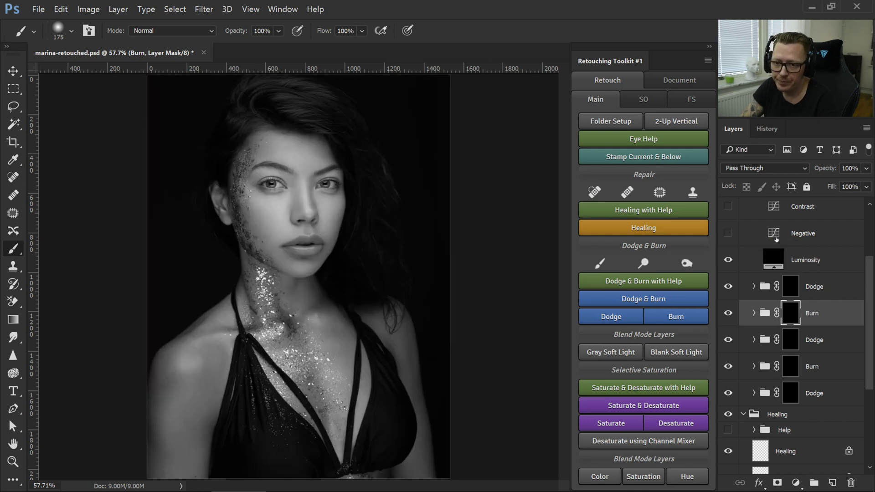
pyautogui.click(727, 234)
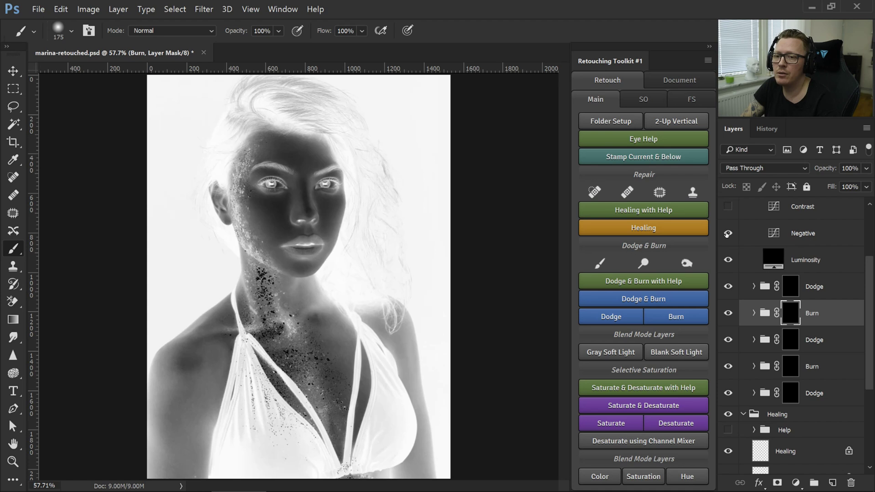
pyautogui.click(727, 234)
pyautogui.click(727, 234)
pyautogui.click(728, 234)
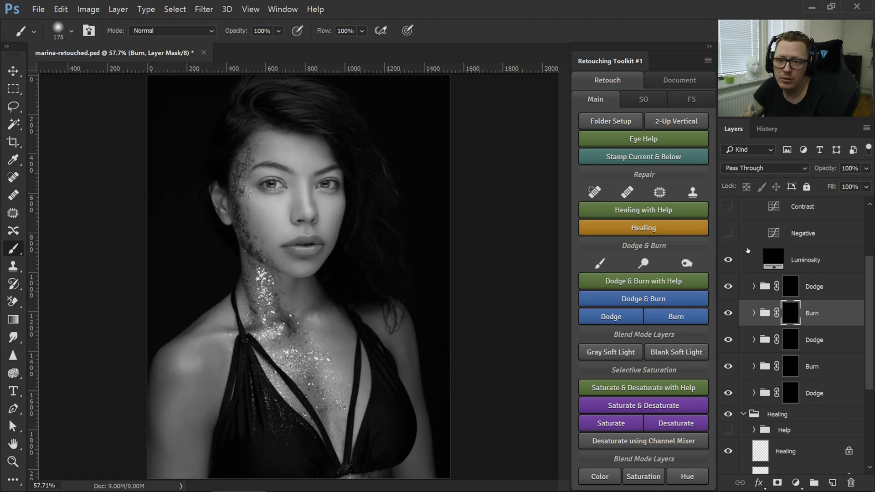
# - Collapse the Dodge & Burn Help group and select the Eye Help (QC) group
pyautogui.scroll(2, 727, 233)
pyautogui.click(754, 279)
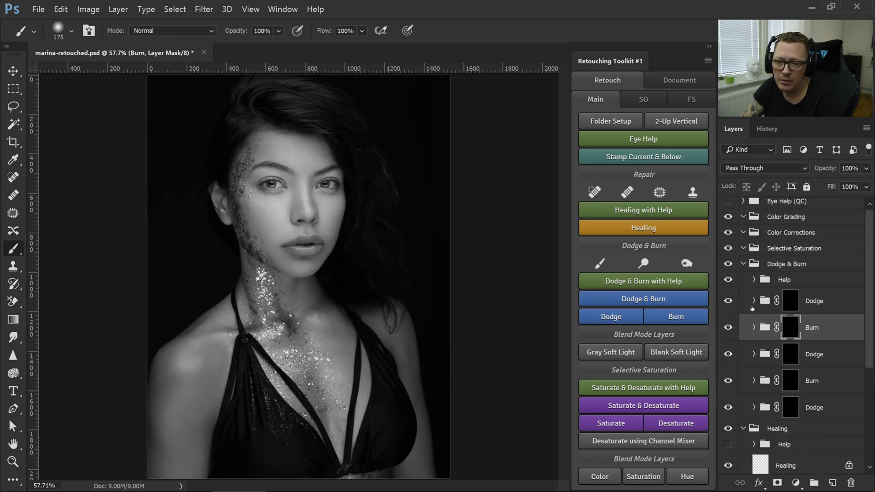
pyautogui.click(795, 264)
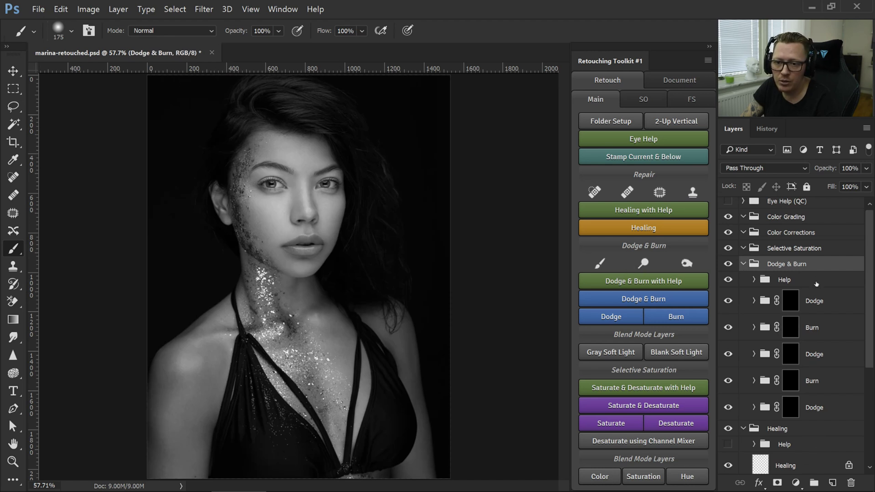
pyautogui.scroll(-5, 804, 328)
pyautogui.scroll(5, 808, 365)
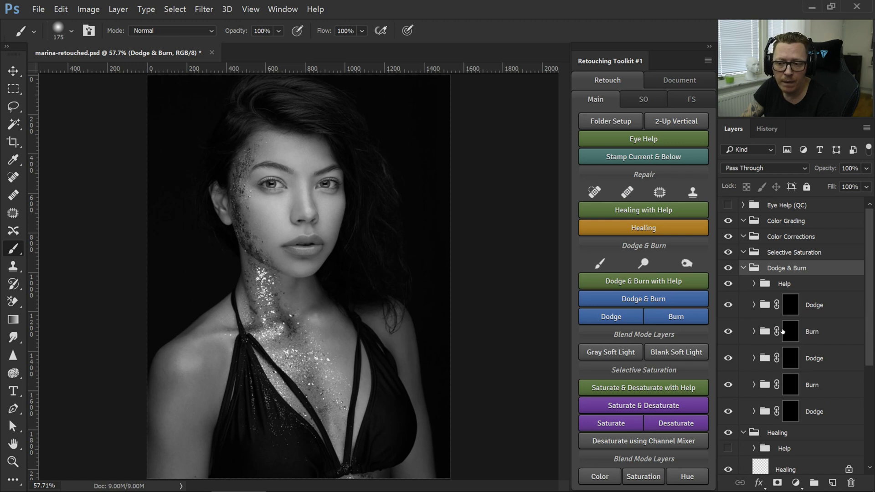
pyautogui.click(775, 206)
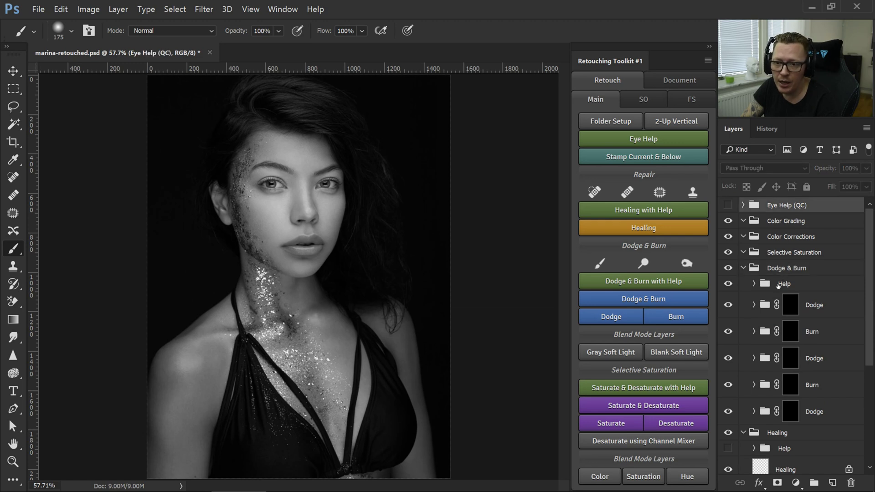
# - Add an empty top layer, rerun Dodge & Burn, and add Saturate/Desaturate layers with Help
pyautogui.click(831, 484)
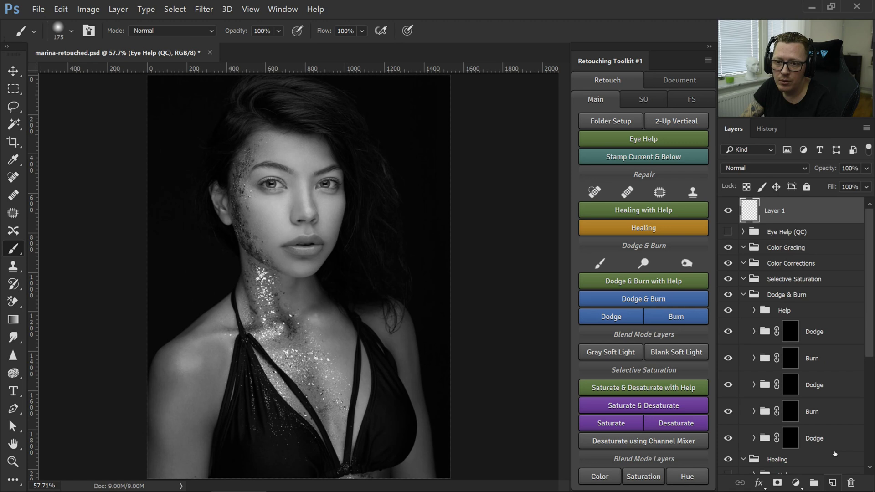
pyautogui.click(646, 282)
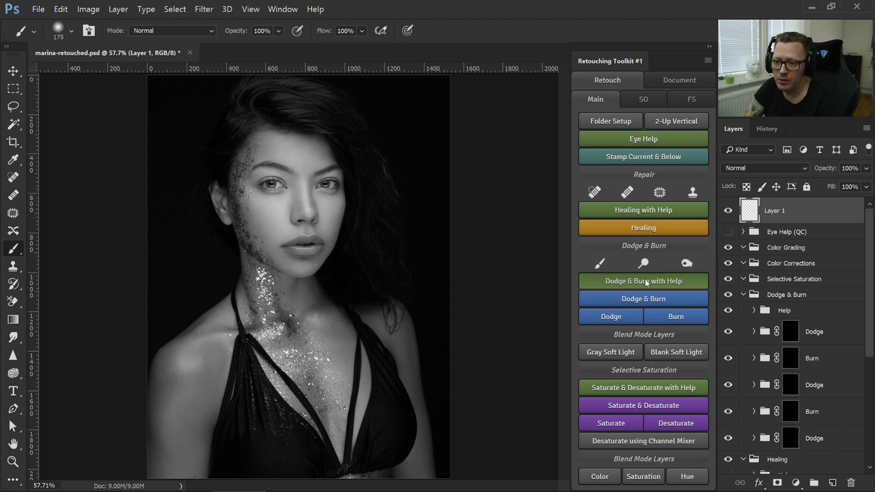
pyautogui.click(635, 392)
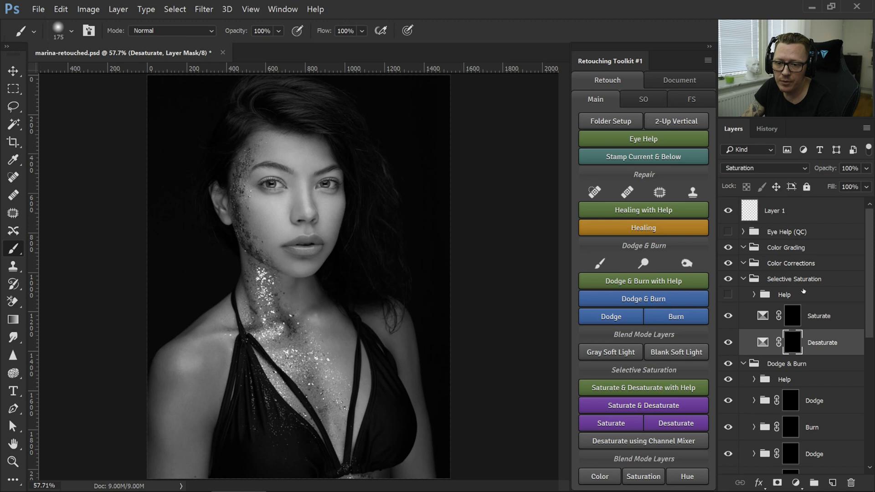
# - Hide the Dodge & Burn help view and compare the Saturate and Desaturate masks
pyautogui.click(728, 379)
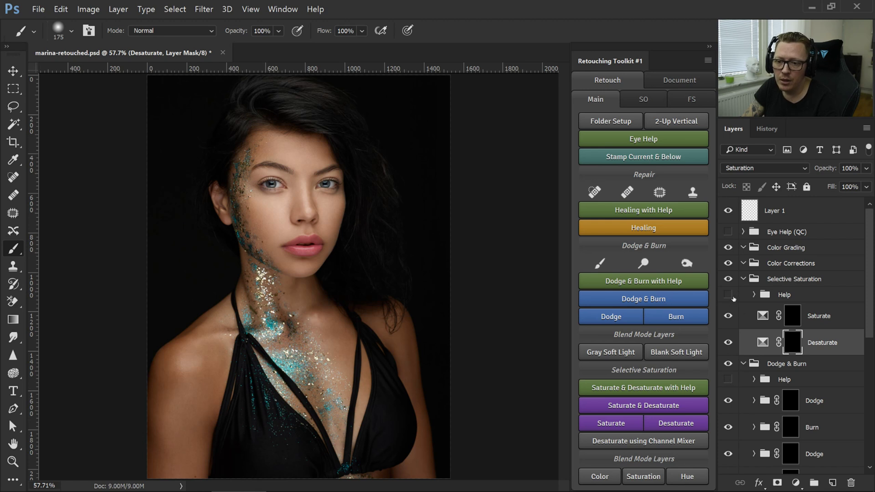
pyautogui.click(796, 315)
pyautogui.click(795, 342)
pyautogui.click(793, 319)
pyautogui.click(792, 339)
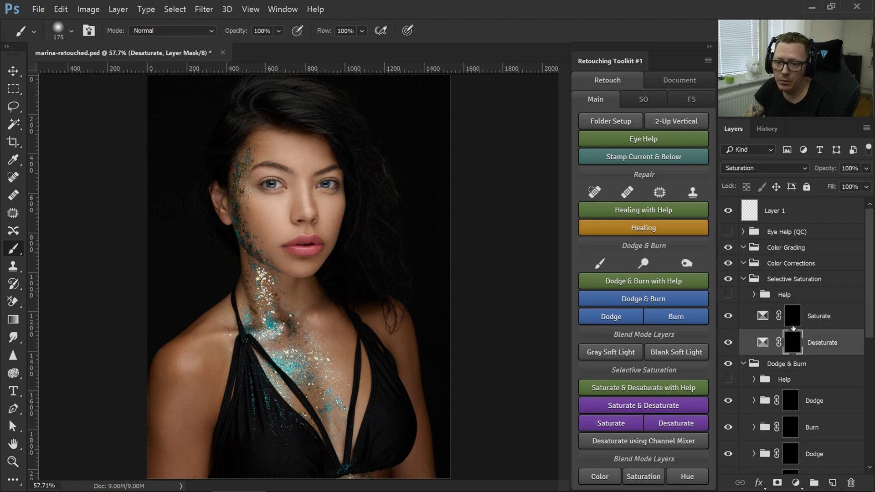
pyautogui.click(791, 317)
pyautogui.click(791, 342)
# - Switch on the Selective Saturation Help grey view, inspect its layers, and flick it on and off
pyautogui.click(728, 295)
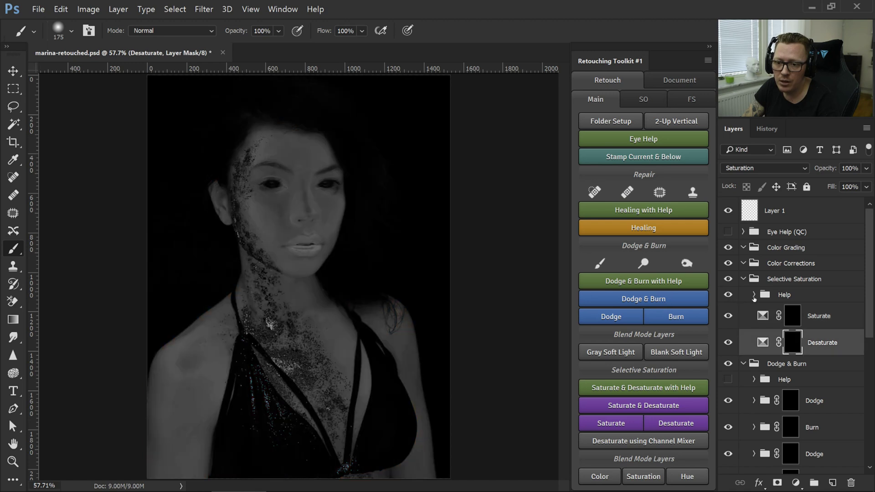
pyautogui.click(754, 296)
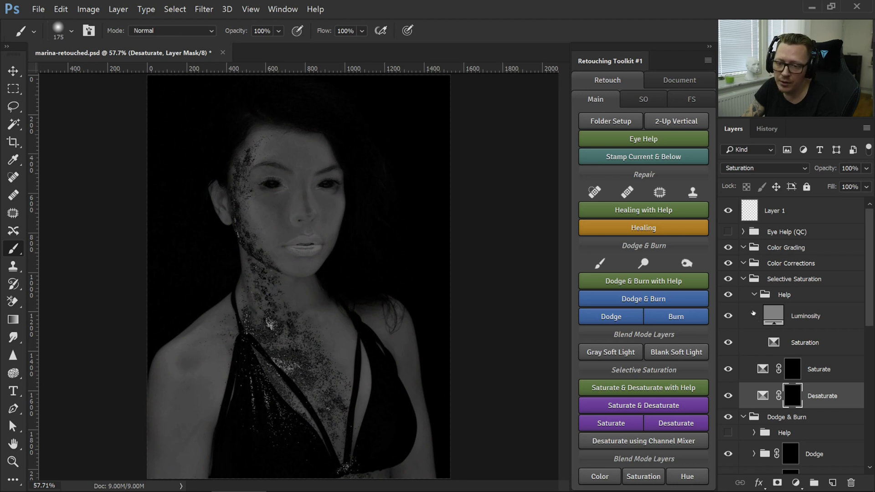
pyautogui.click(754, 294)
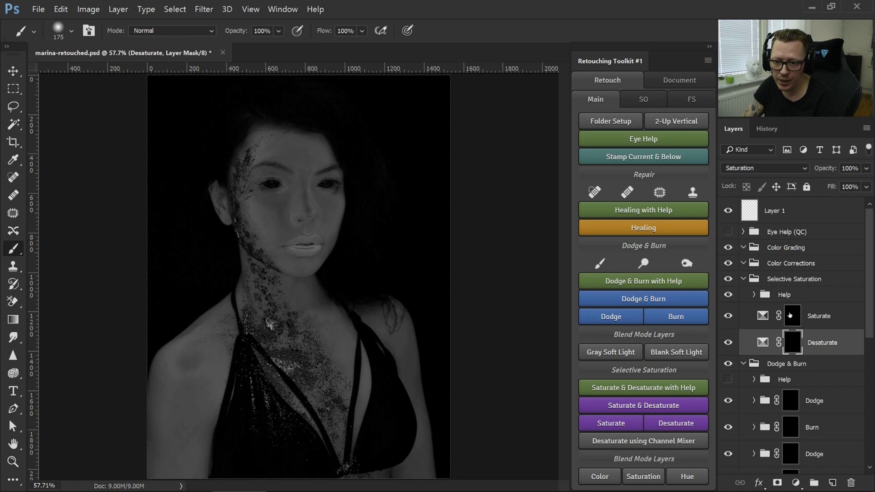
pyautogui.click(728, 295)
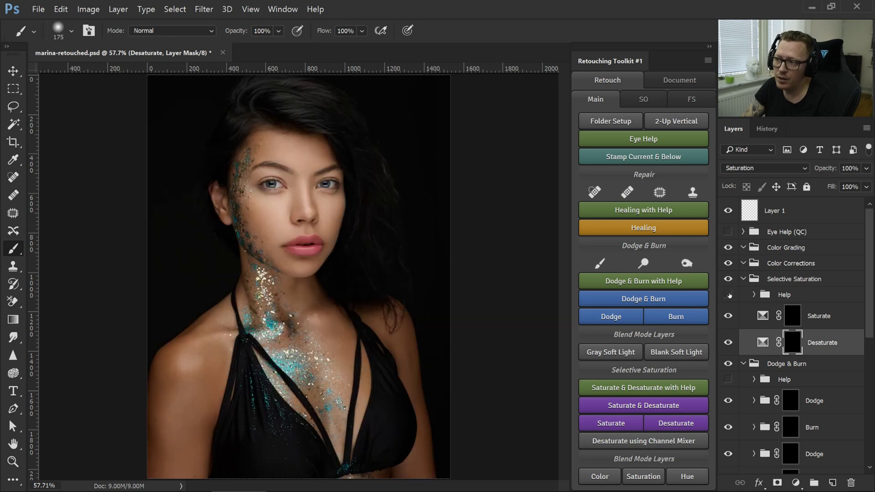
pyautogui.click(728, 295)
pyautogui.click(728, 295)
pyautogui.click(728, 295)
pyautogui.click(728, 295)
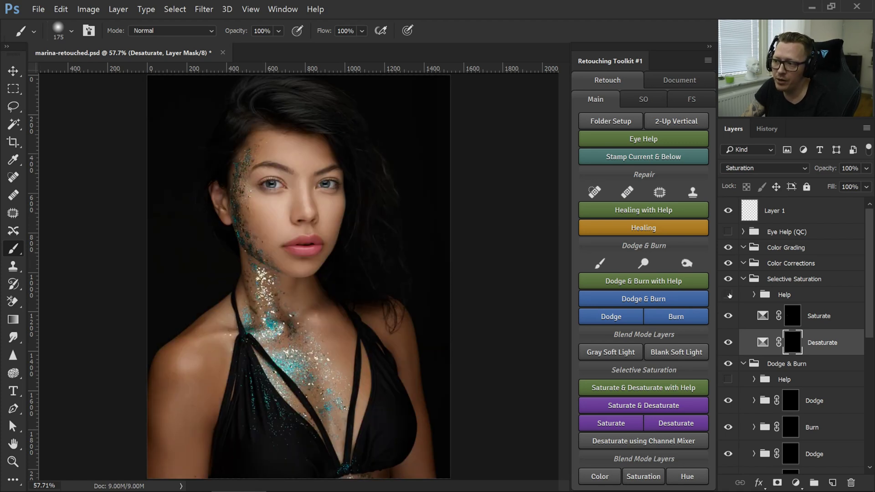
pyautogui.click(728, 295)
pyautogui.click(728, 295)
pyautogui.click(728, 294)
pyautogui.click(728, 295)
pyautogui.click(728, 295)
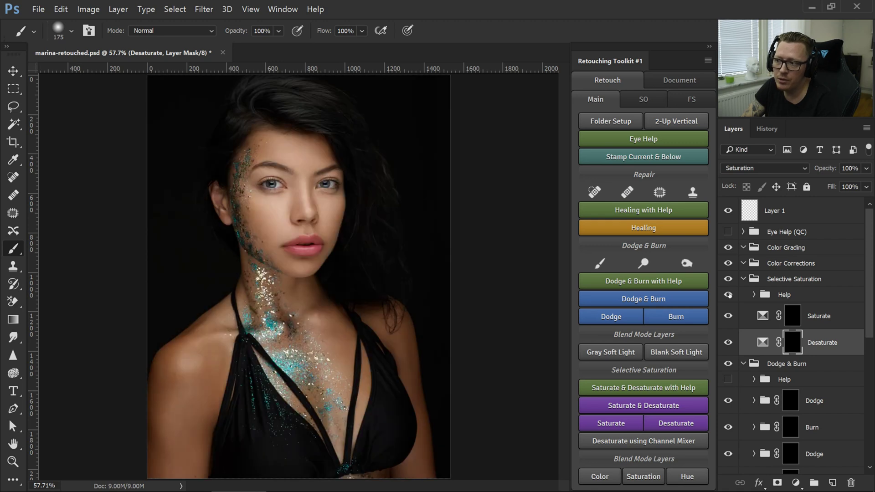
pyautogui.click(728, 295)
pyautogui.click(728, 295)
pyautogui.click(728, 295)
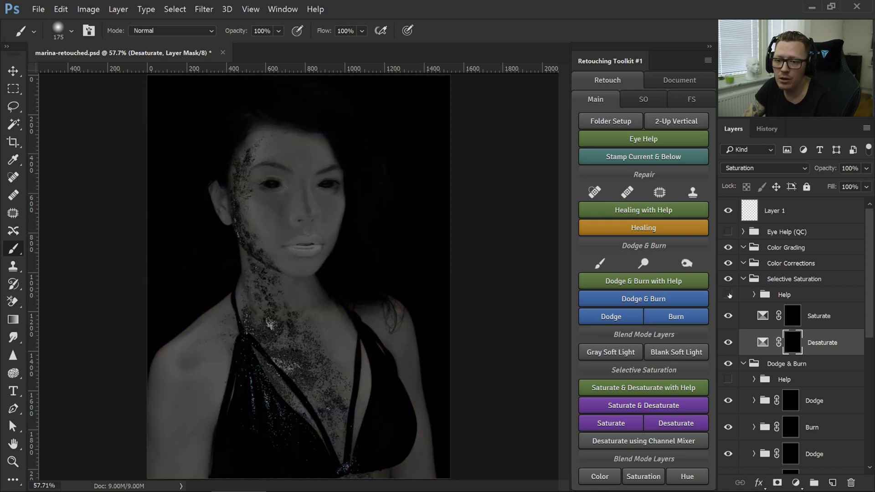
pyautogui.click(728, 295)
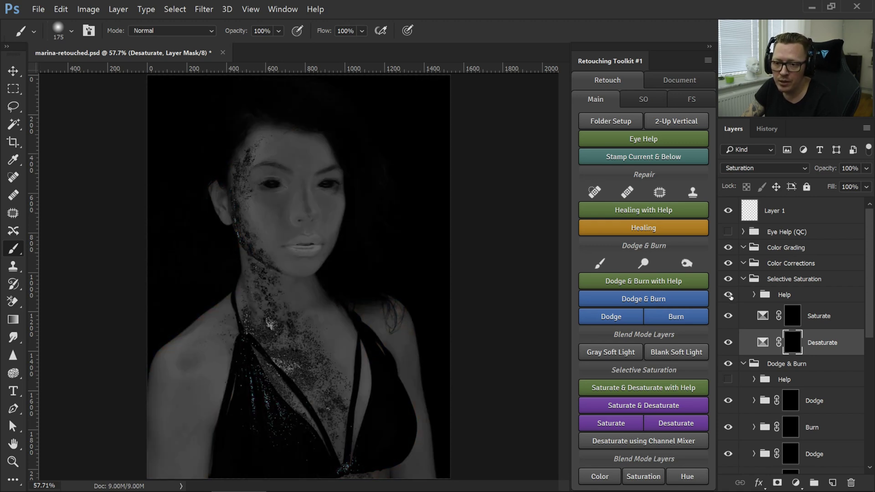
pyautogui.click(729, 295)
# - Turn off the Selective Saturation Help view so the portrait returns to full colour
pyautogui.click(743, 279)
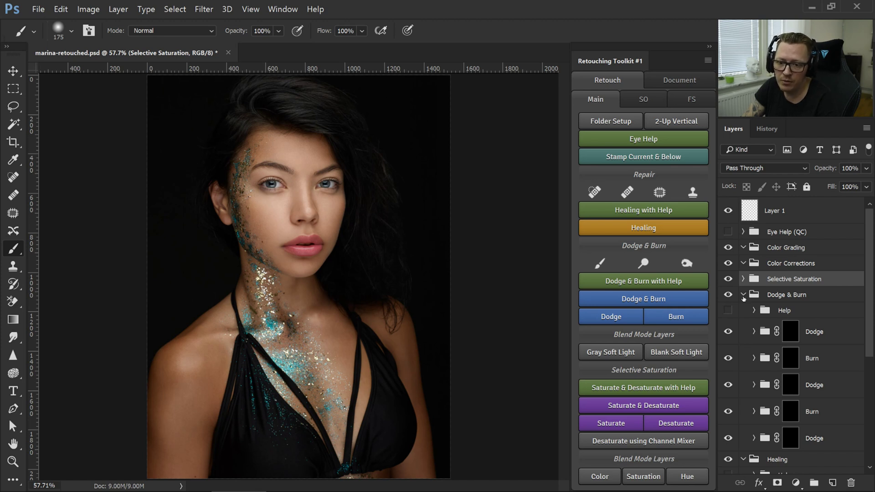
# - Invert the lowest Dodge mask to white with Ctrl+I, revert it to black, and collapse Dodge & Burn
pyautogui.click(790, 332)
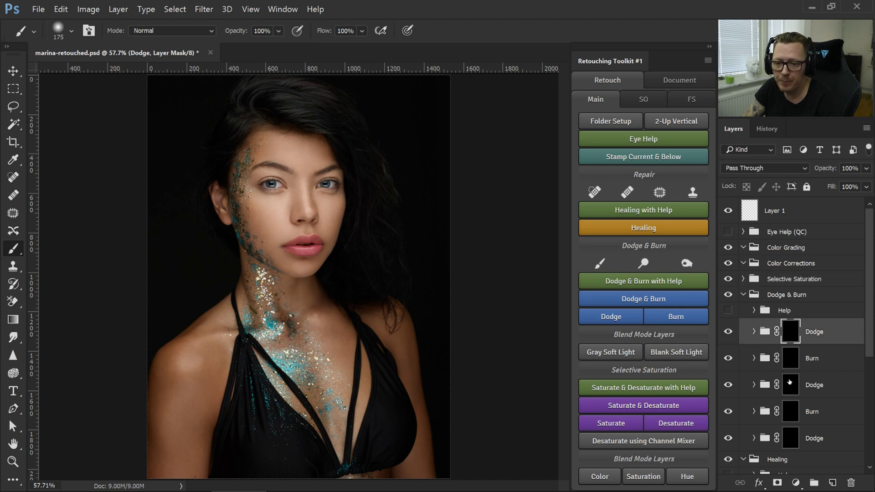
pyautogui.scroll(-5, 790, 383)
pyautogui.scroll(3, 790, 382)
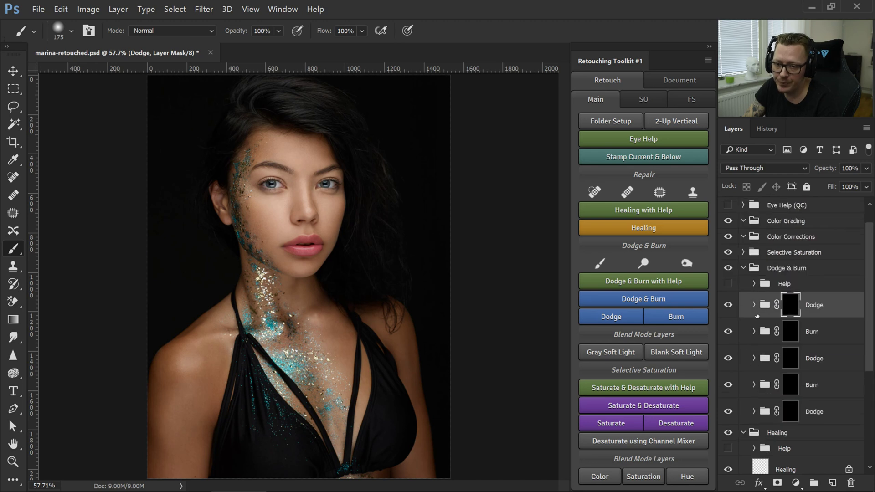
pyautogui.click(795, 410)
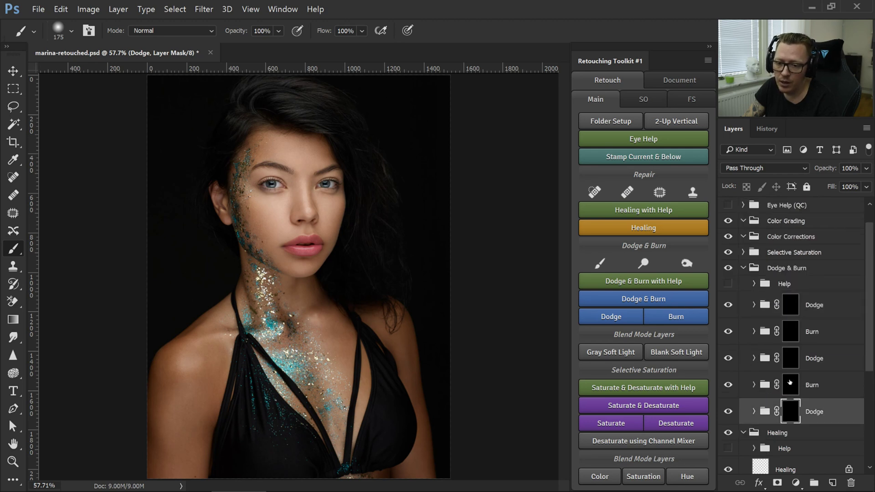
pyautogui.hotkey('ctrl', 'i')
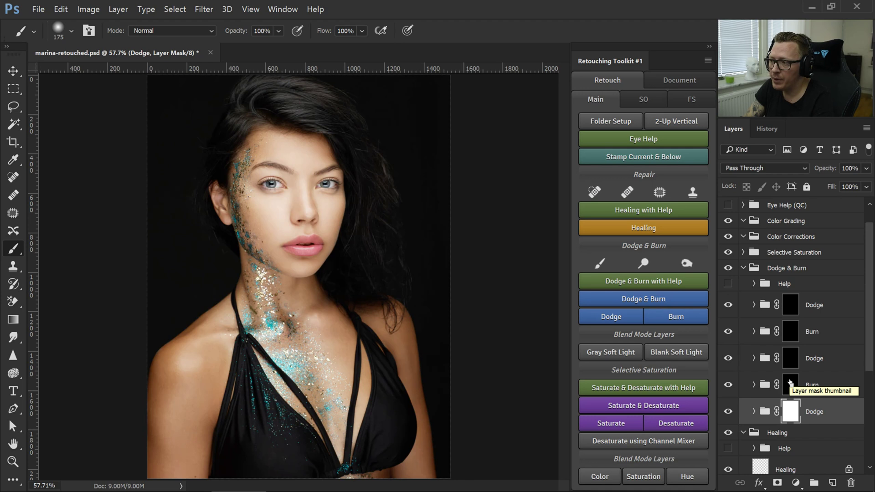
pyautogui.hotkey('ctrl', 'i')
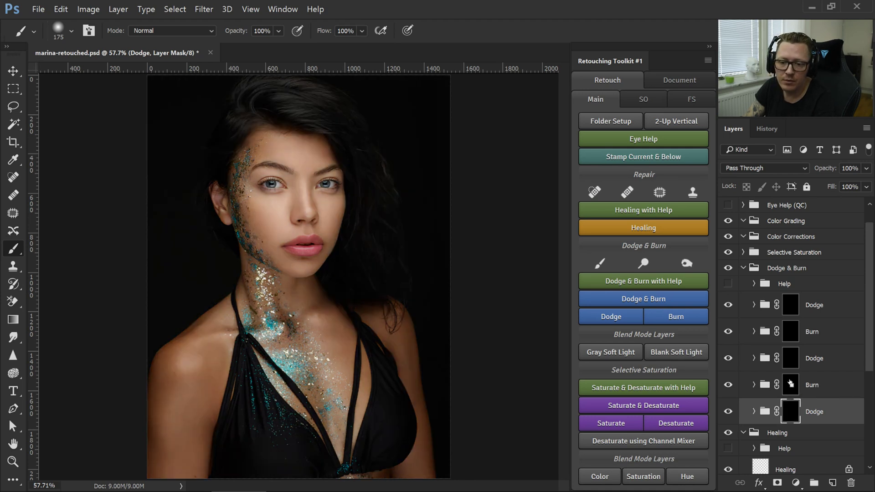
pyautogui.click(743, 269)
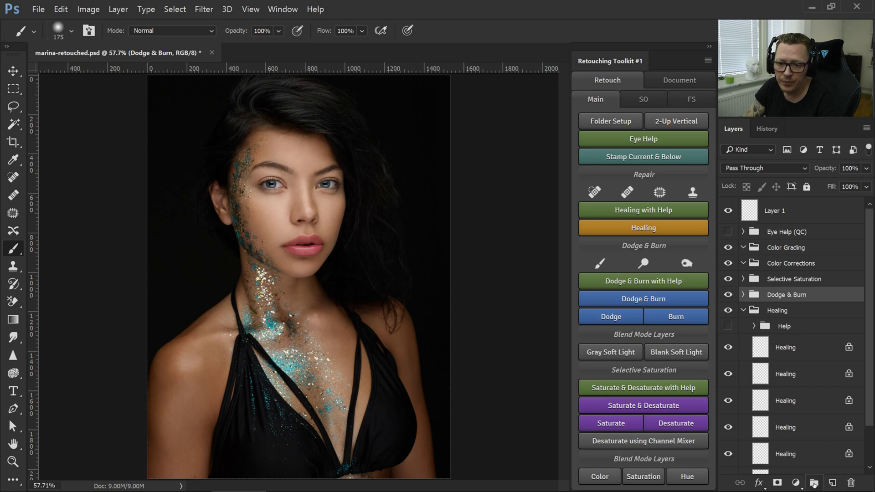
# - Add a series of new empty groups above the Selective Saturation group
pyautogui.click(786, 280)
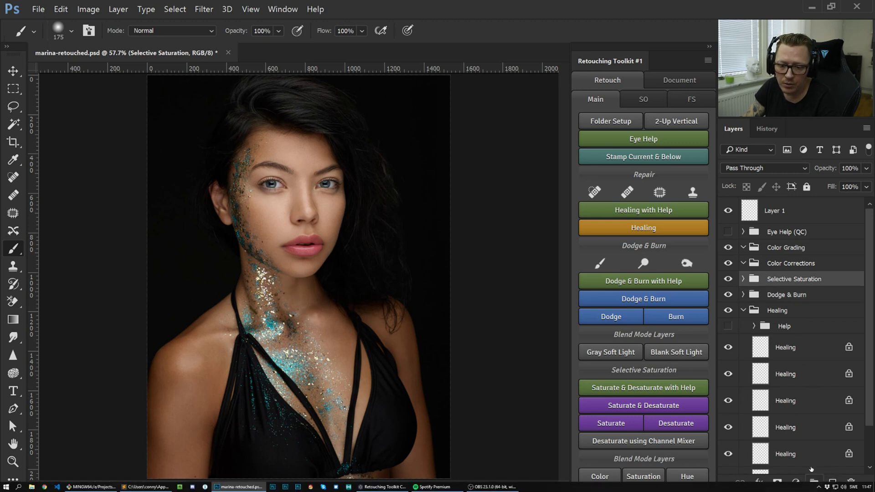
pyautogui.click(814, 482)
pyautogui.click(813, 482)
pyautogui.click(814, 482)
pyautogui.click(814, 482)
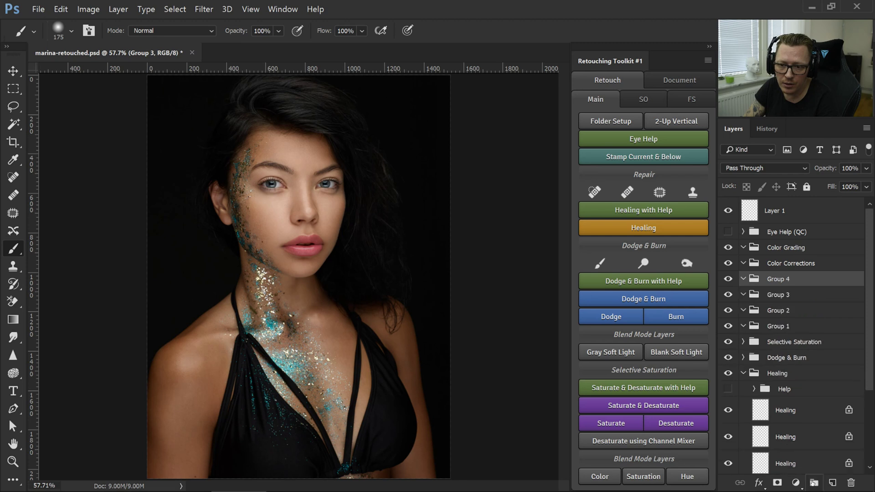
pyautogui.click(814, 482)
pyautogui.click(814, 482)
pyautogui.click(813, 482)
pyautogui.click(813, 482)
# - Nest each group inside the previous one, from Group 2 into Group 1 through Group 8 into Group 7
pyautogui.moveTo(792, 374); pyautogui.dragTo(793, 387)
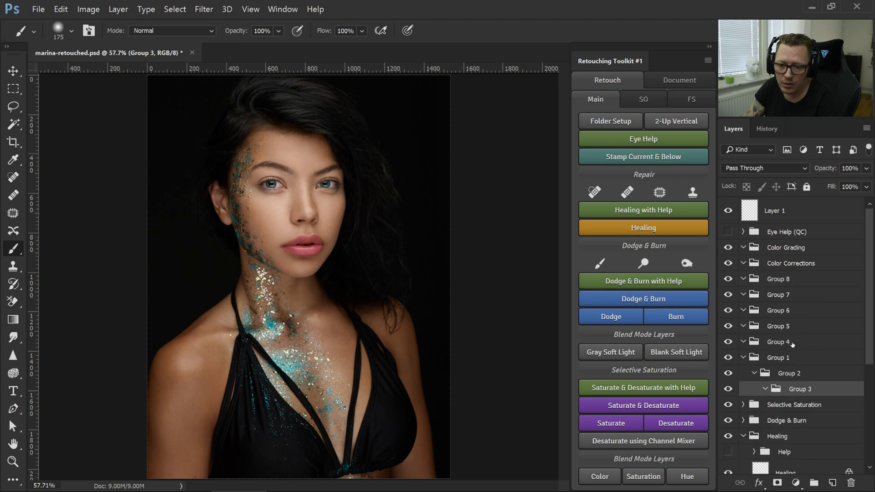
pyautogui.moveTo(791, 342); pyautogui.dragTo(793, 390)
pyautogui.moveTo(792, 326); pyautogui.dragTo(792, 390)
pyautogui.moveTo(795, 311); pyautogui.dragTo(793, 390)
pyautogui.moveTo(797, 297); pyautogui.dragTo(795, 391)
pyautogui.moveTo(791, 282); pyautogui.dragTo(798, 391)
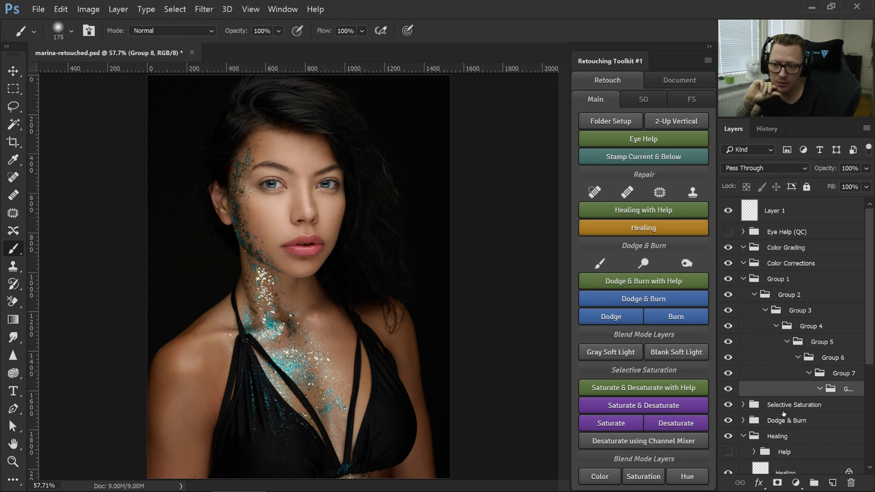
# - Add a Dodge & Burn group with Burn and Dodge layers from the Retouching Toolkit panel
pyautogui.click(638, 305)
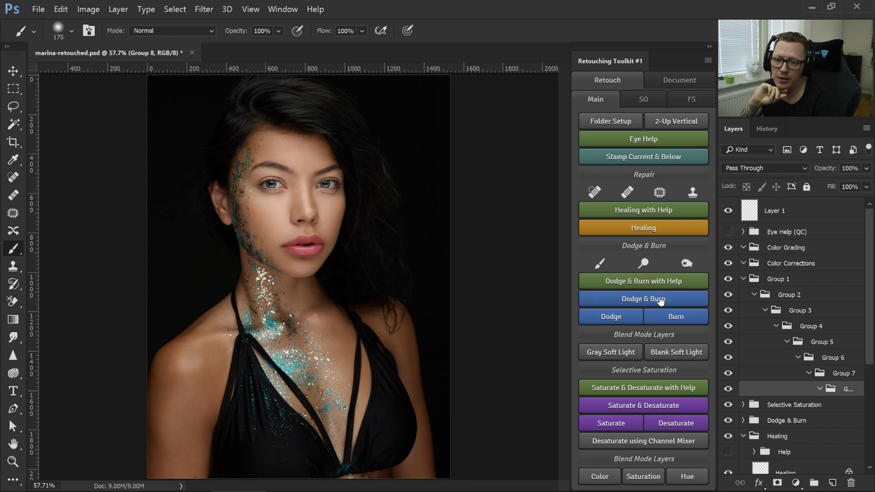